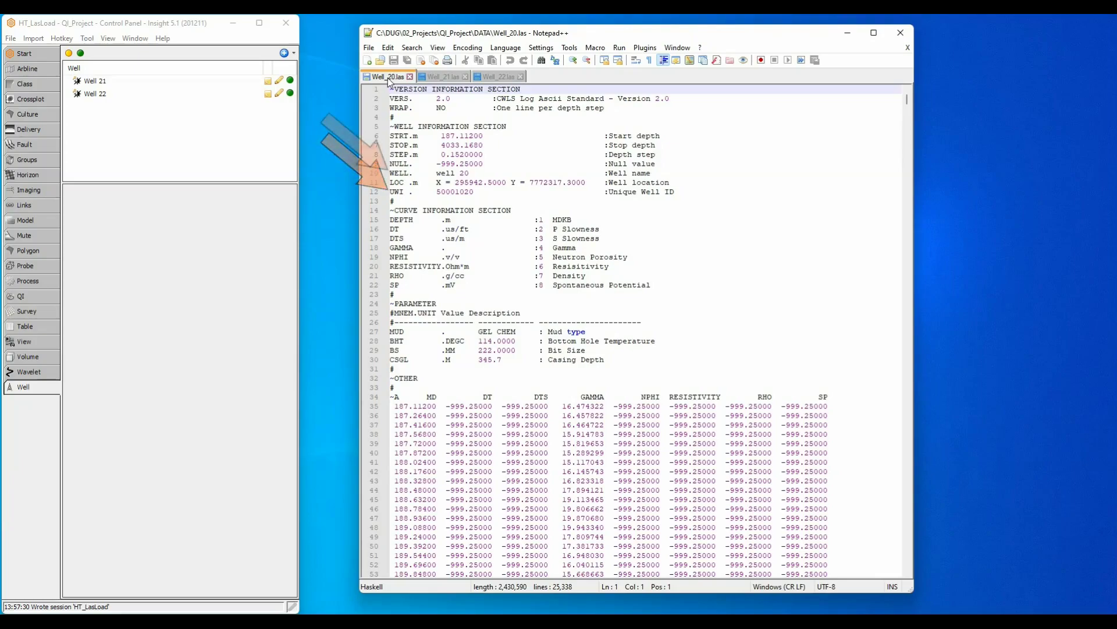
# - Review the header sections of Well_21.las and Well_22.las, and return to Well_20.las
pyautogui.click(438, 79)
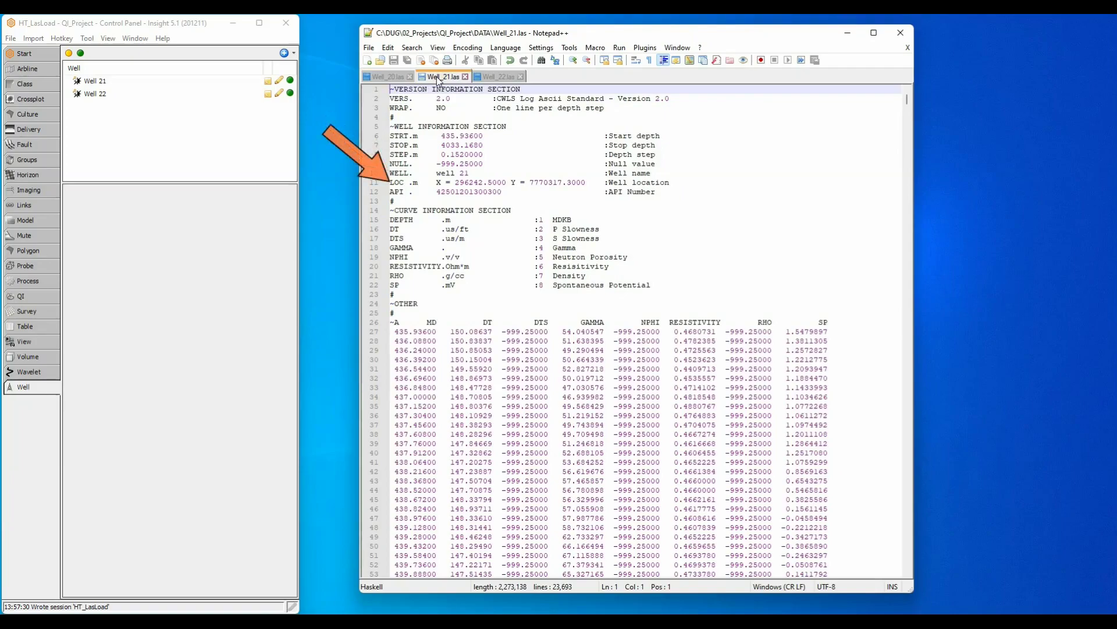
pyautogui.click(499, 78)
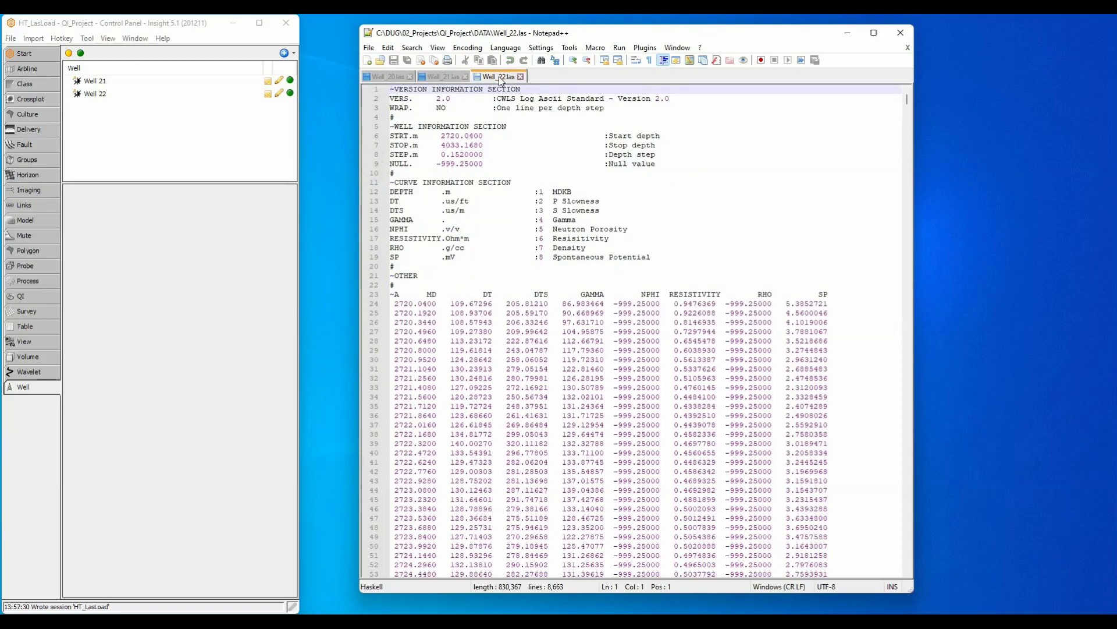
pyautogui.click(394, 78)
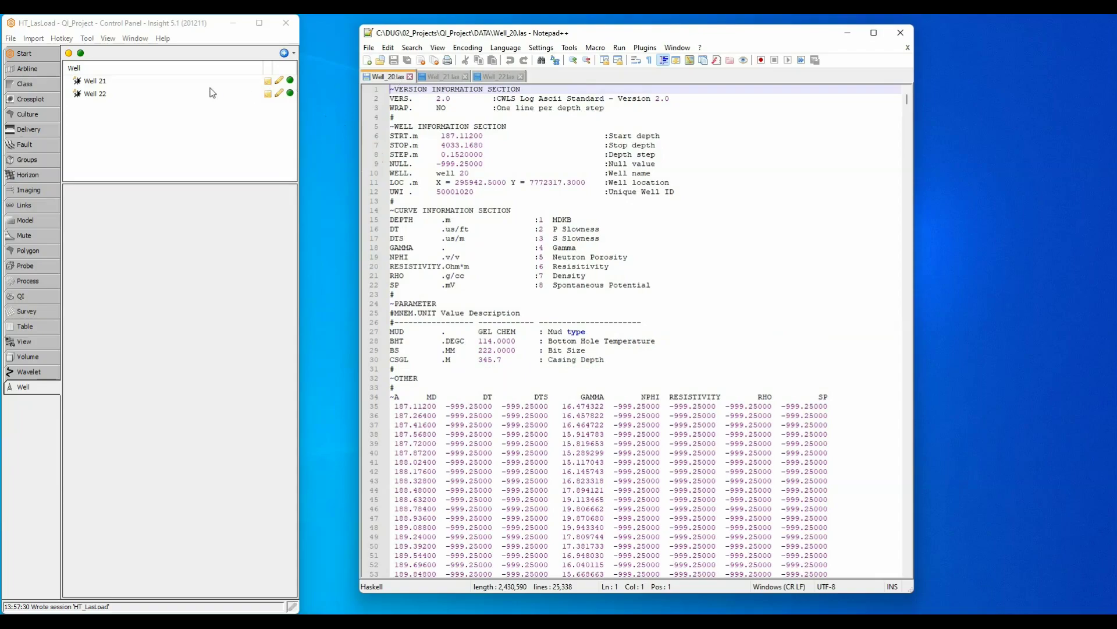
# - Start a LAS well data import with UWI as the unique identifier, loading Well_22.las, Well_21.las and Well_20.las
pyautogui.click(32, 39)
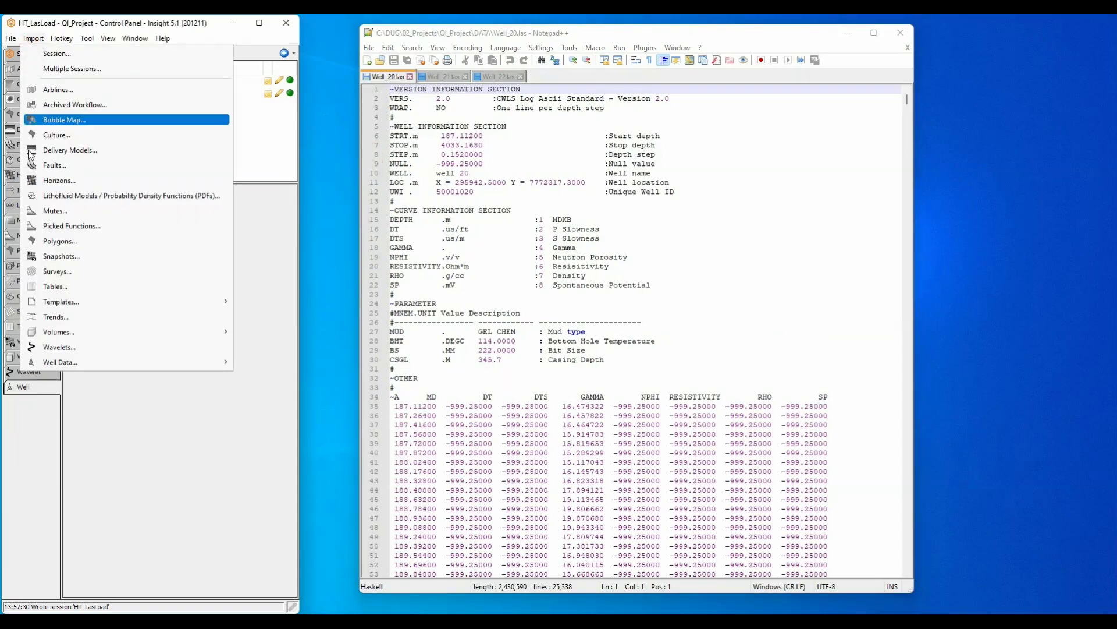
pyautogui.moveTo(162, 365)
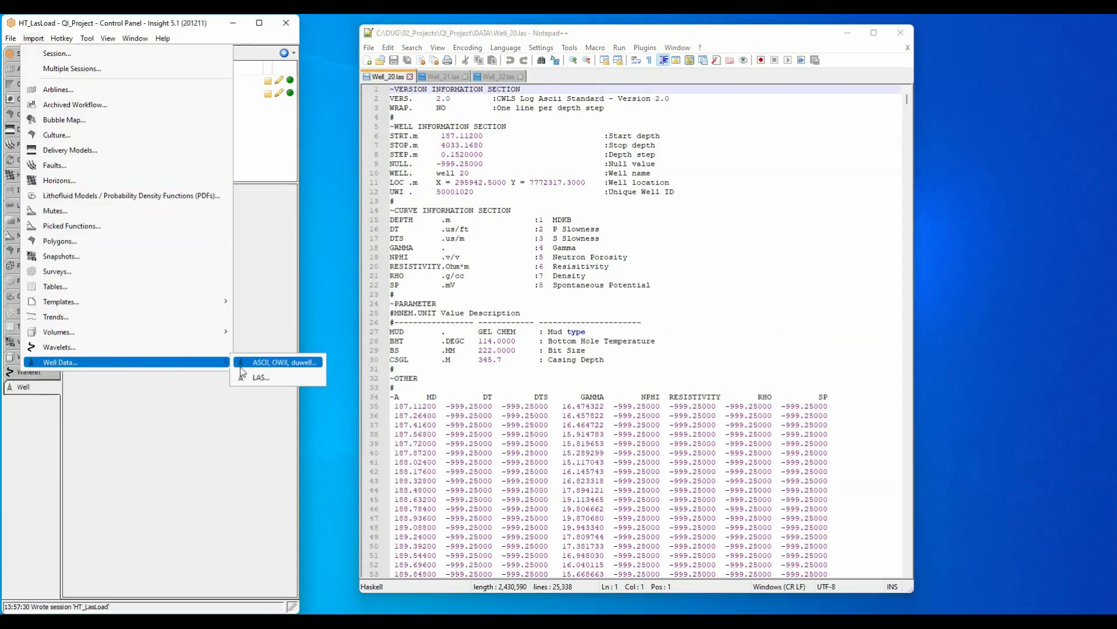
pyautogui.click(273, 379)
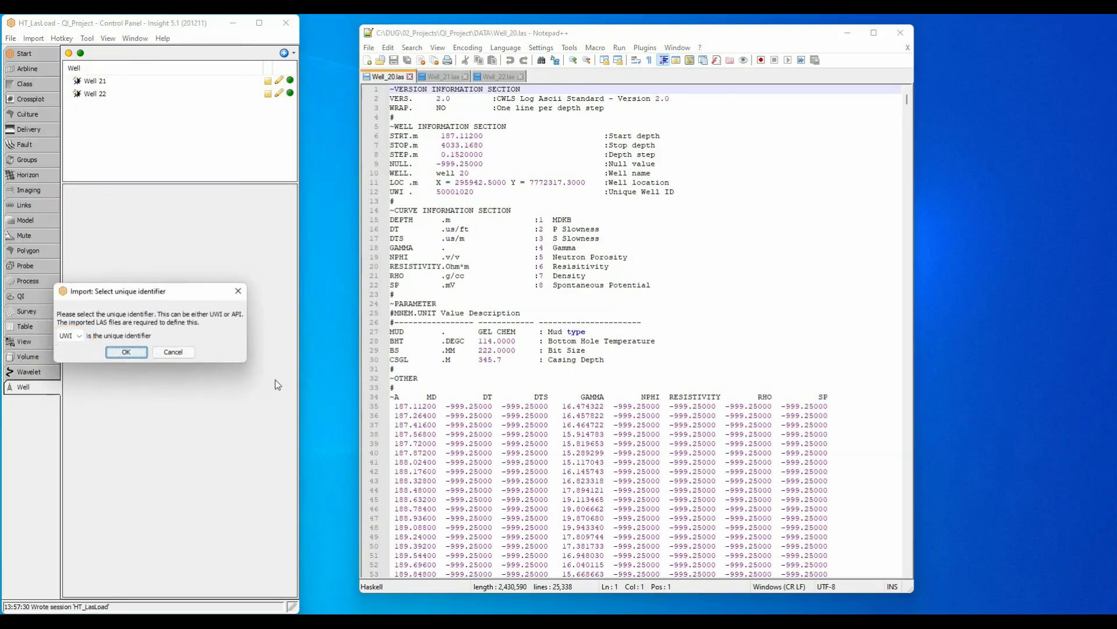
pyautogui.click(131, 352)
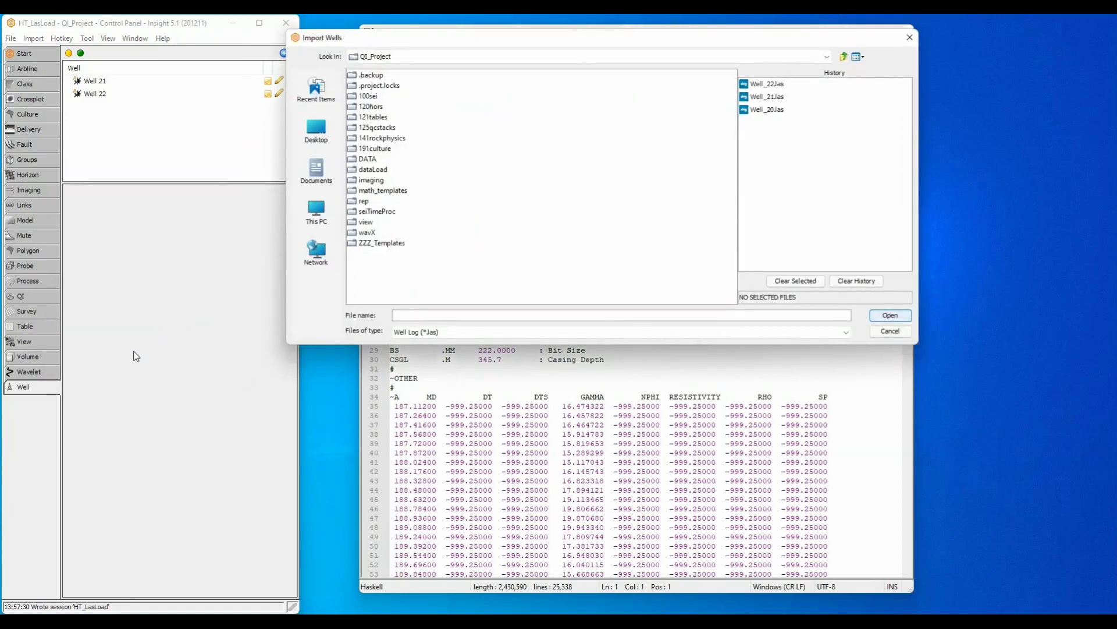
pyautogui.click(763, 84)
pyautogui.keyDown('shift'); pyautogui.click(762, 109); pyautogui.keyUp('shift')
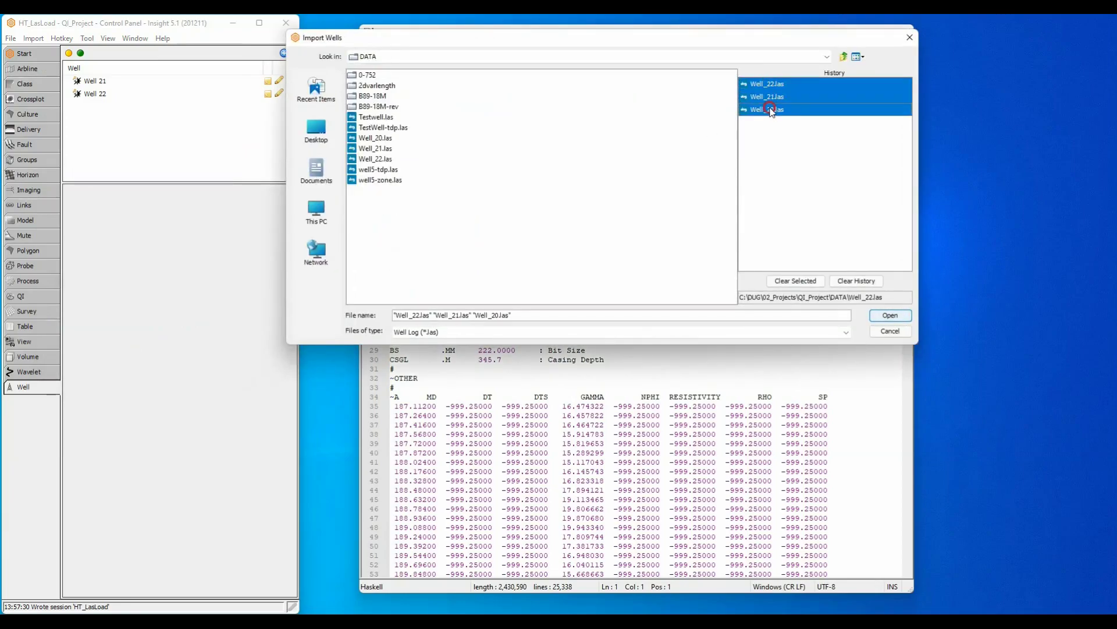
pyautogui.click(873, 316)
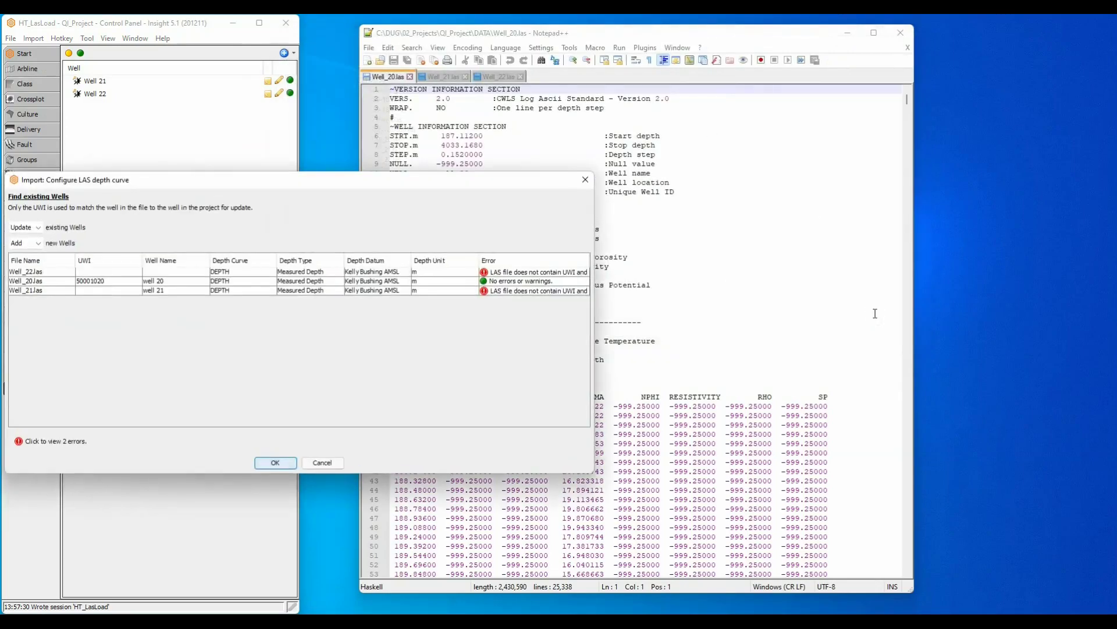
# - Widen the depth curve dialog to read its errors, and complete the import with Eastings / Northings coordinates in GDA94 / MGA zone 50
pyautogui.moveTo(590, 260); pyautogui.dragTo(706, 262)
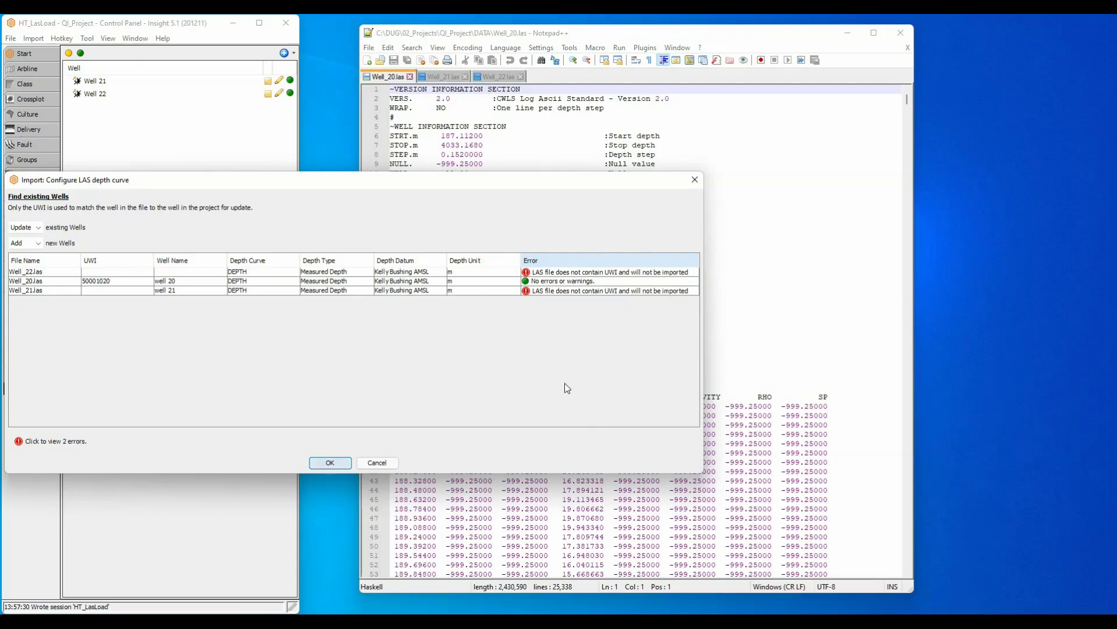
pyautogui.click(329, 463)
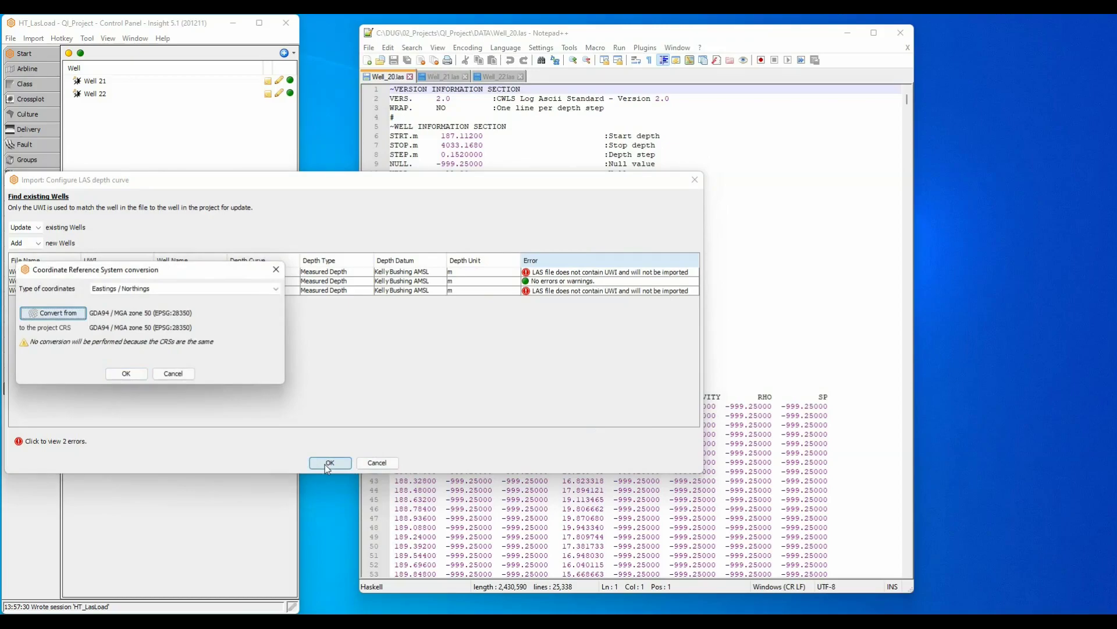
pyautogui.click(131, 377)
pyautogui.click(322, 341)
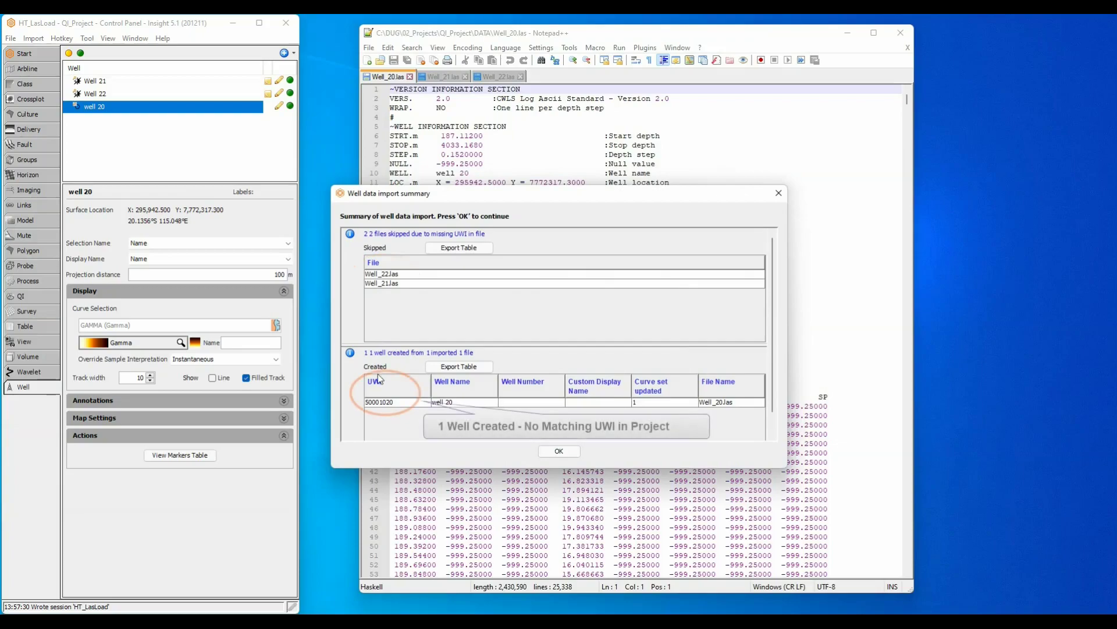
pyautogui.click(553, 449)
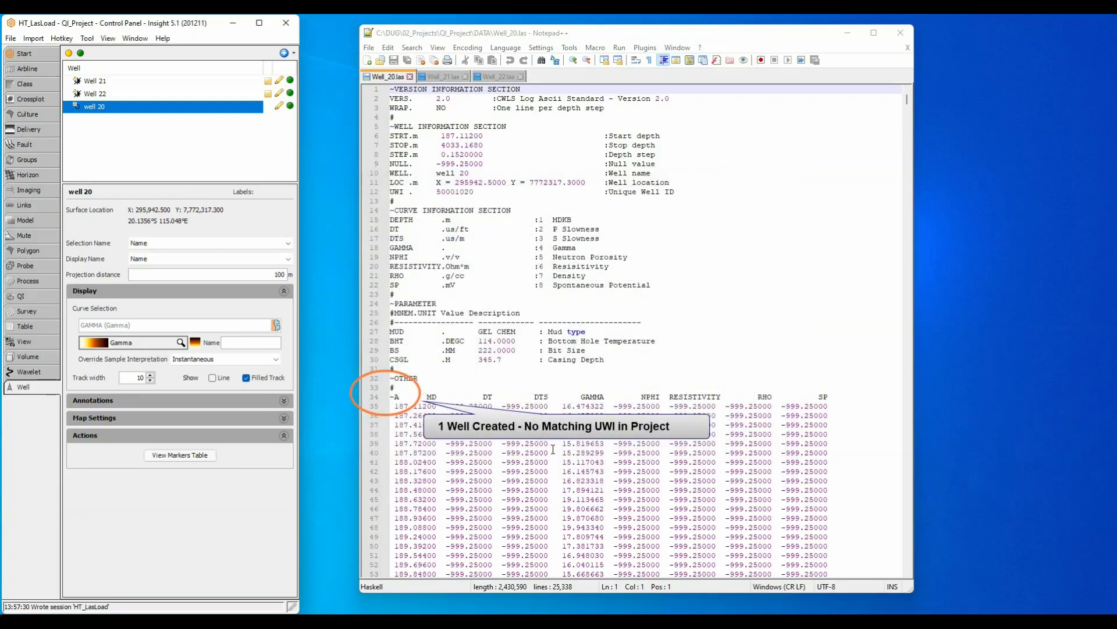
pyautogui.click(443, 77)
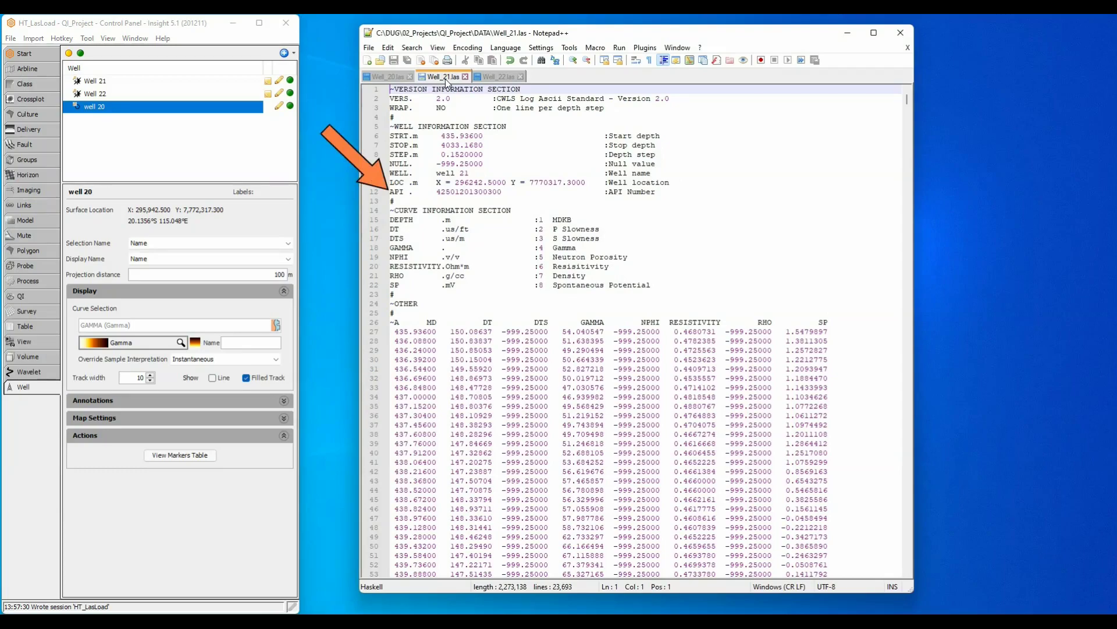
pyautogui.doubleClick(115, 83)
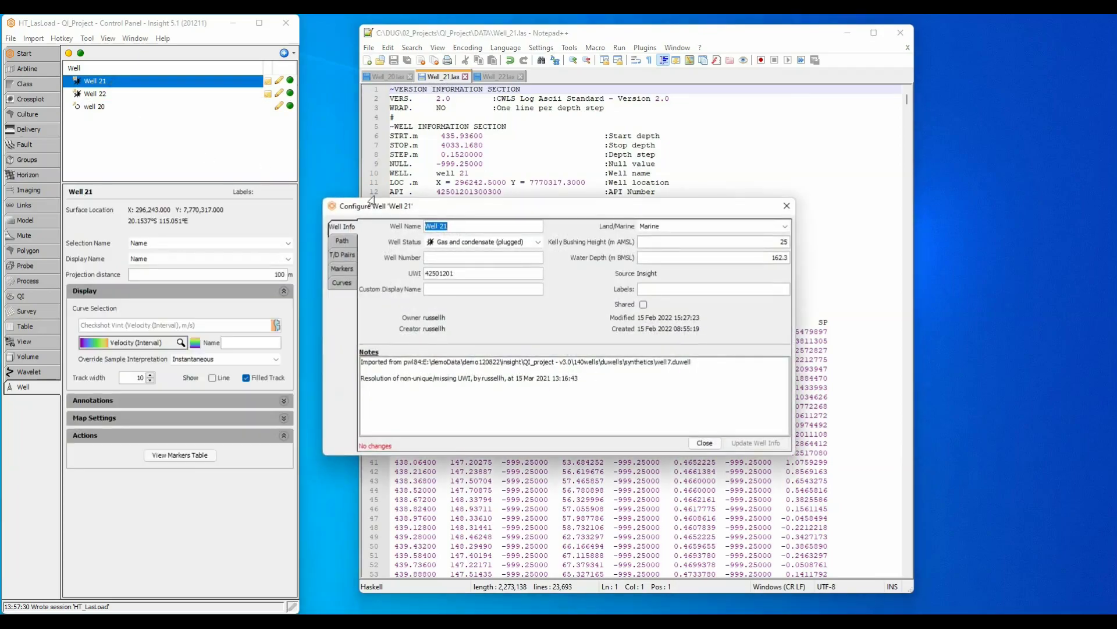
pyautogui.moveTo(400, 205); pyautogui.dragTo(401, 213)
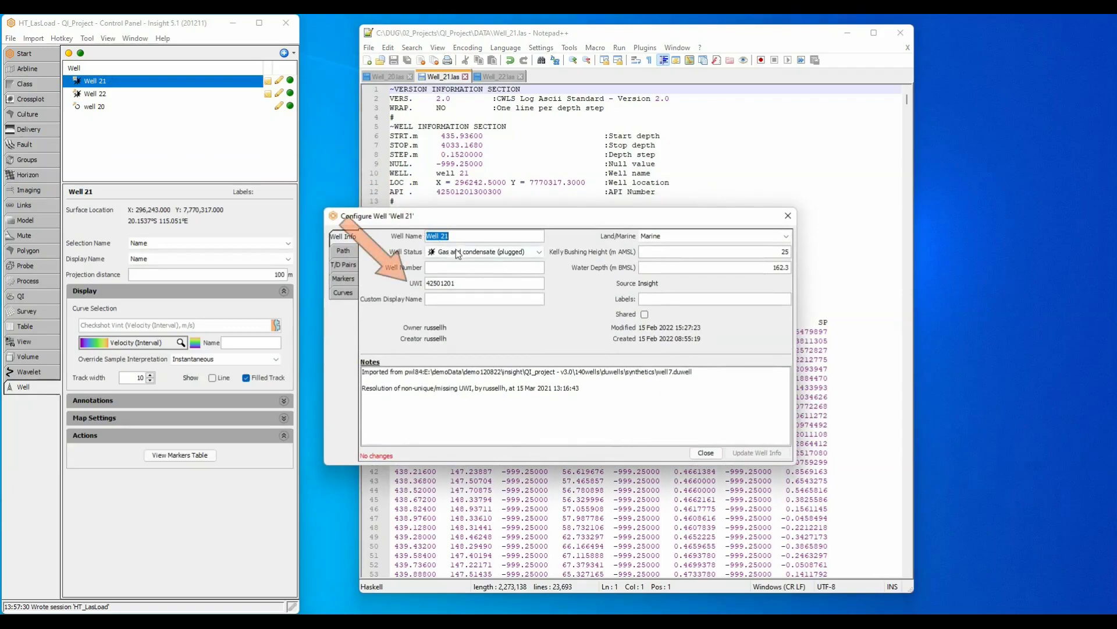
pyautogui.click(465, 283)
pyautogui.write('3')
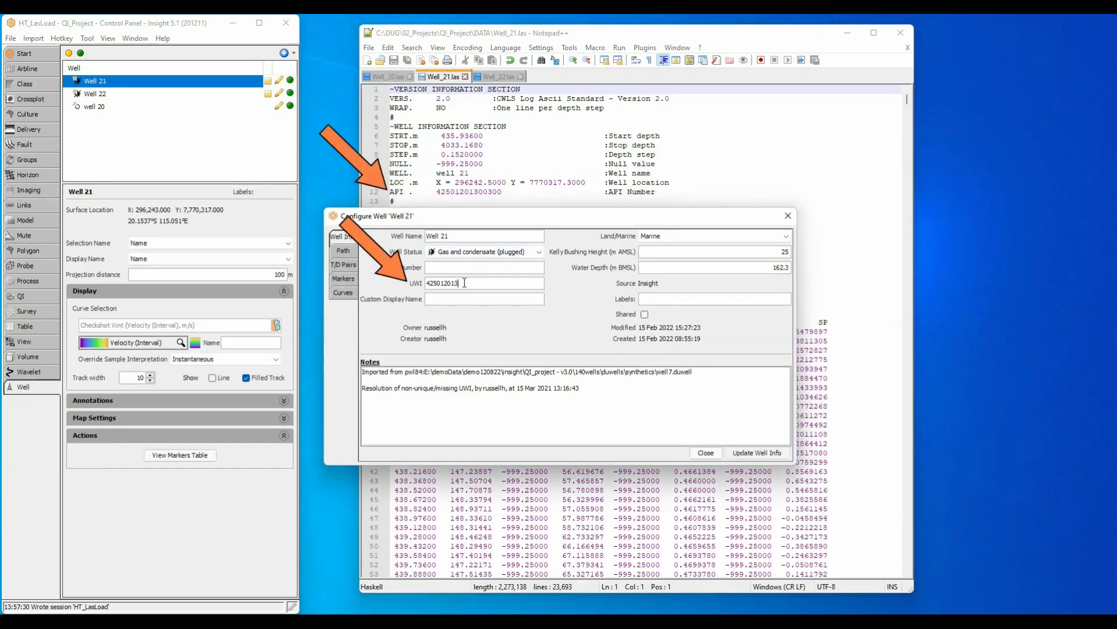
pyautogui.write('00300')
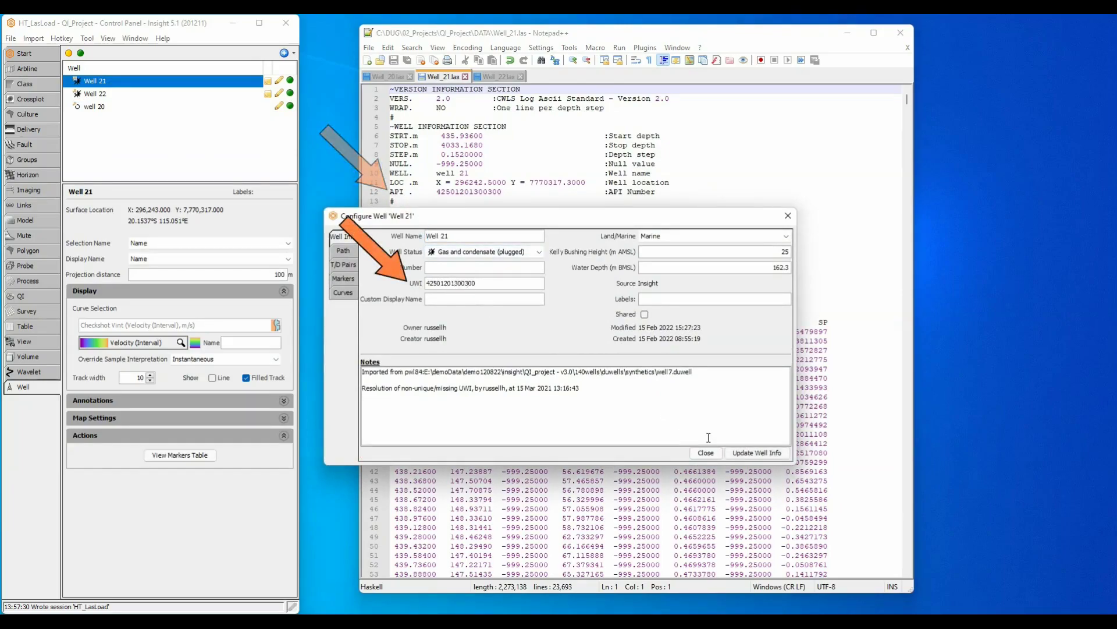
pyautogui.click(706, 453)
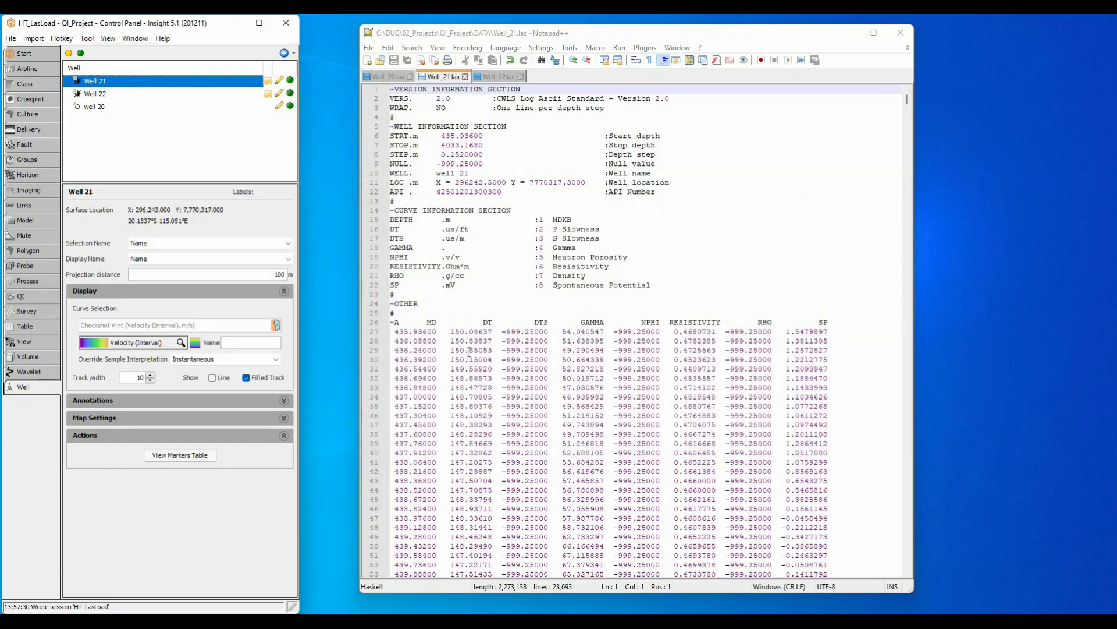
# - Start another LAS well data import with API as the unique identifier, loading only Well_21.las
pyautogui.click(33, 38)
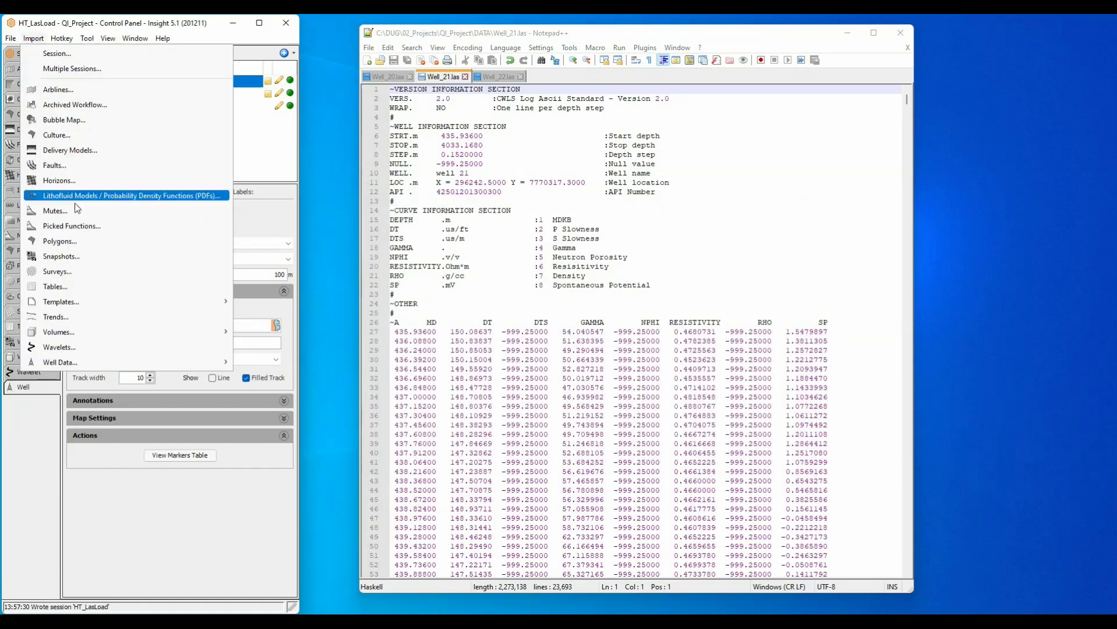
pyautogui.moveTo(106, 362)
pyautogui.click(273, 382)
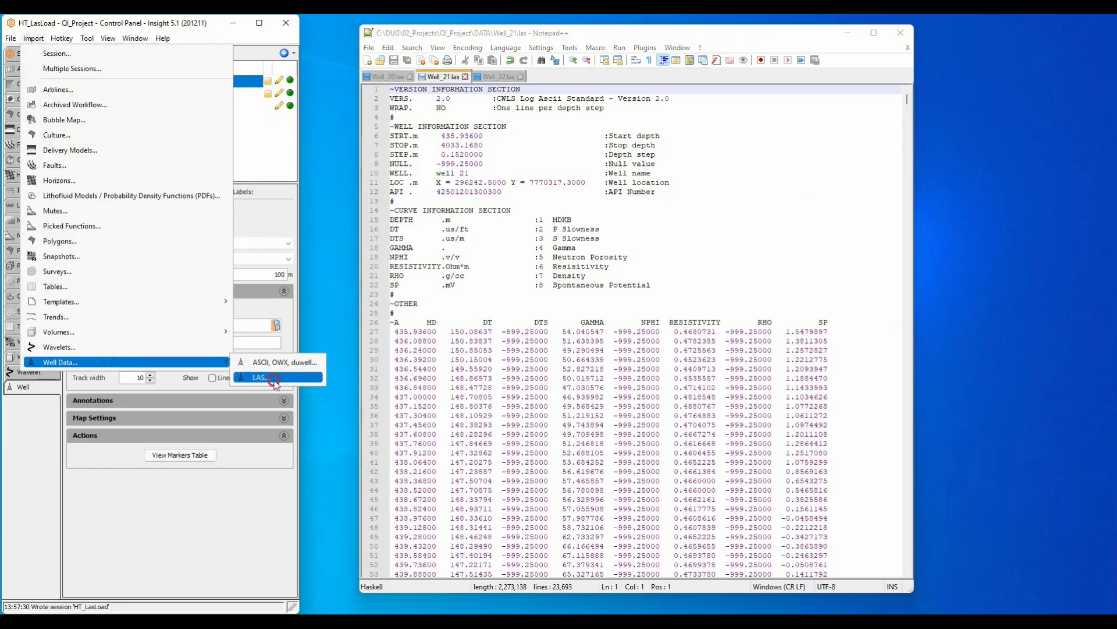
pyautogui.click(76, 336)
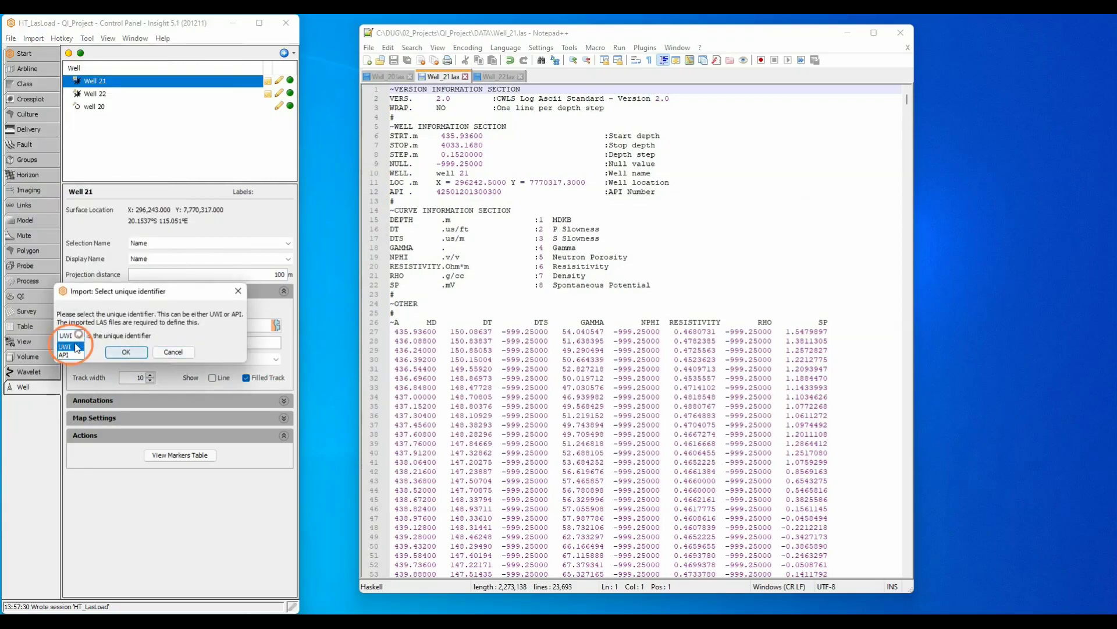
pyautogui.click(76, 347)
pyautogui.click(125, 352)
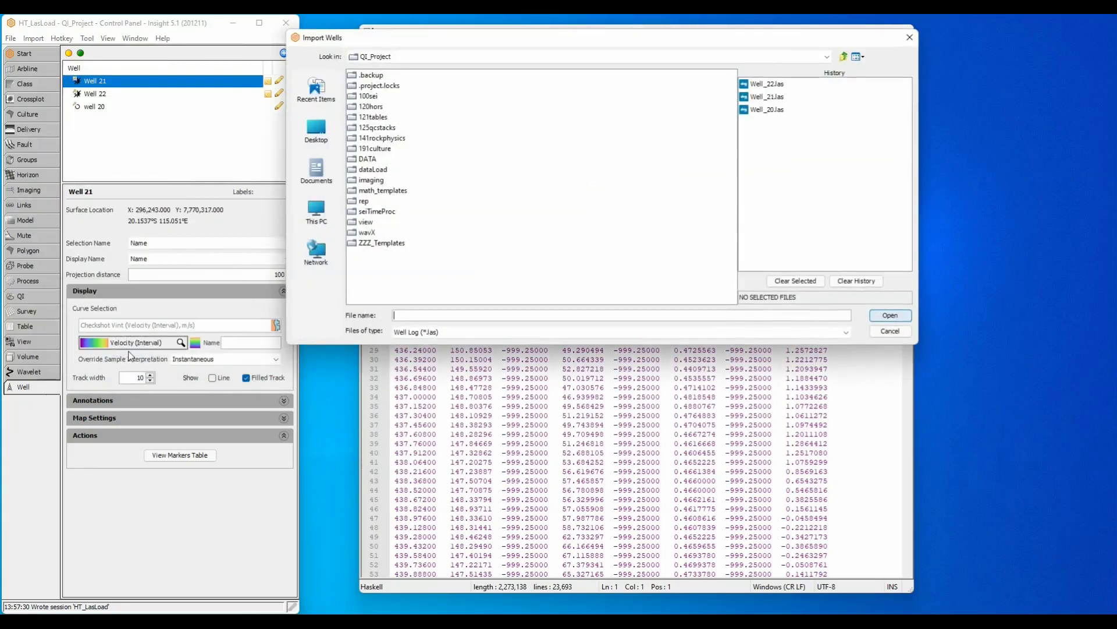
pyautogui.click(764, 97)
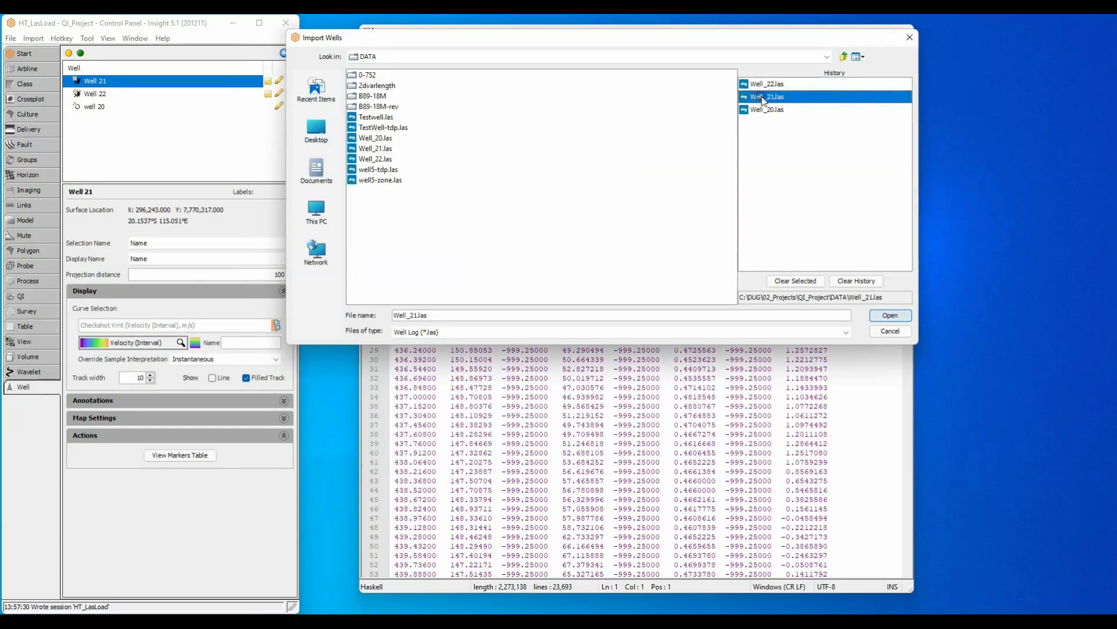
pyautogui.click(882, 314)
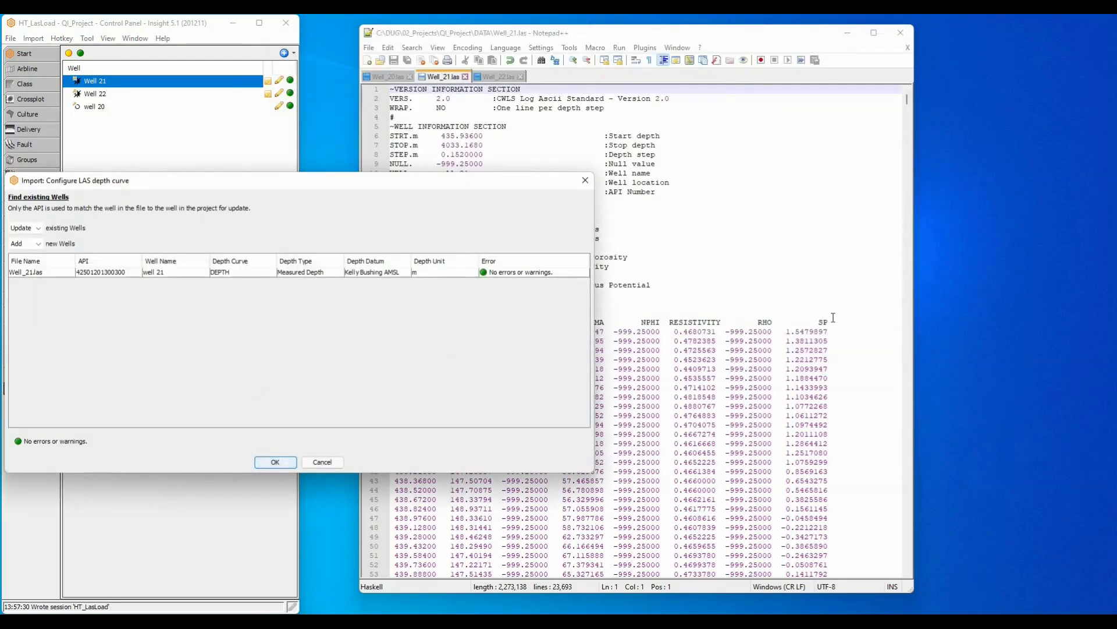
# - Accept the depth curve and GDA94 / MGA zone 50 coordinate settings for Well_21.las and finish the import
pyautogui.click(273, 462)
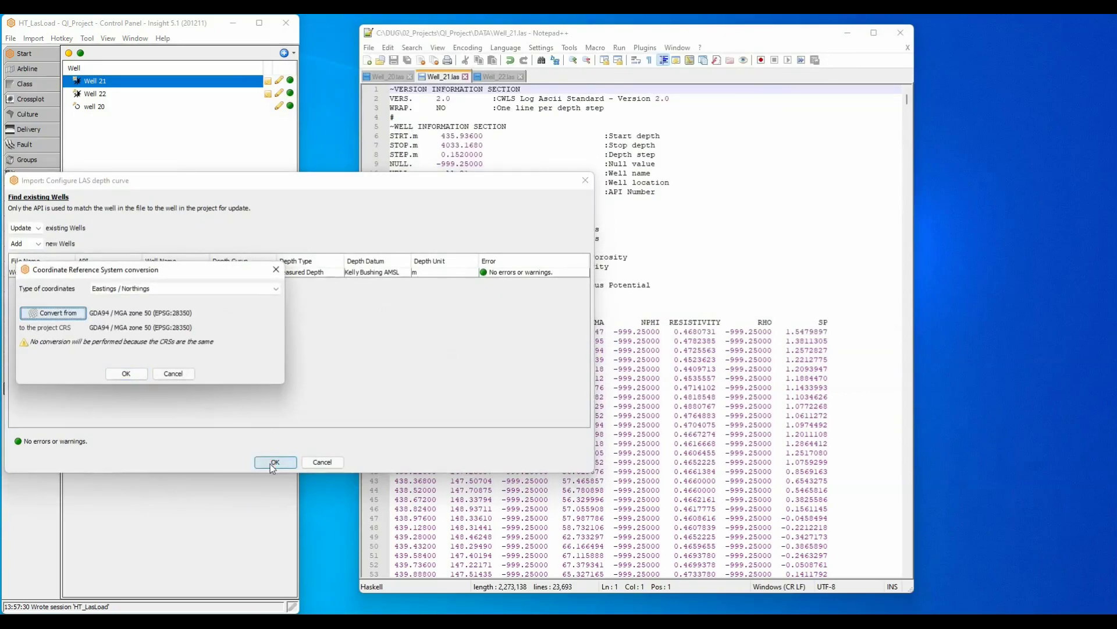
pyautogui.click(126, 373)
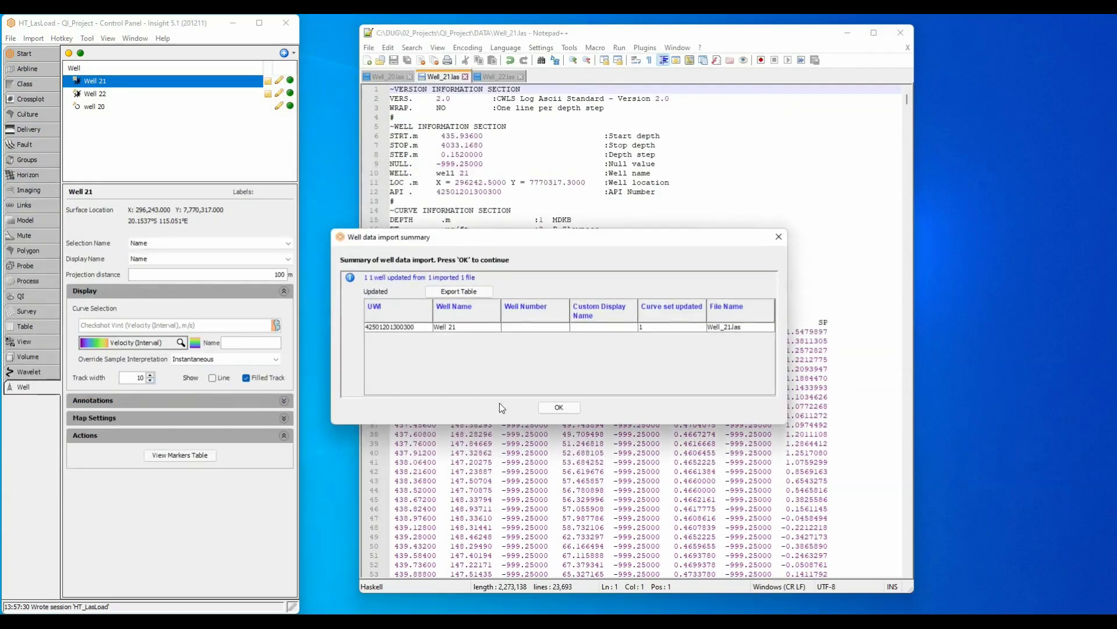
pyautogui.click(557, 408)
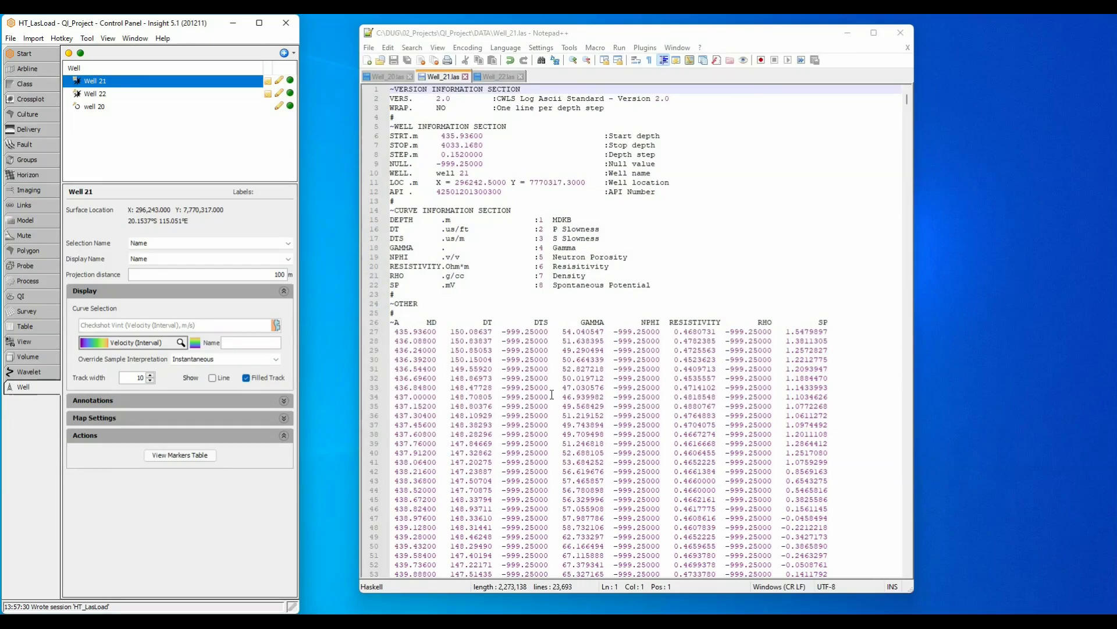
# - Check the header of Well_22.las and add a new log curve set to Well 22 from that file in the DATA folder
pyautogui.click(504, 80)
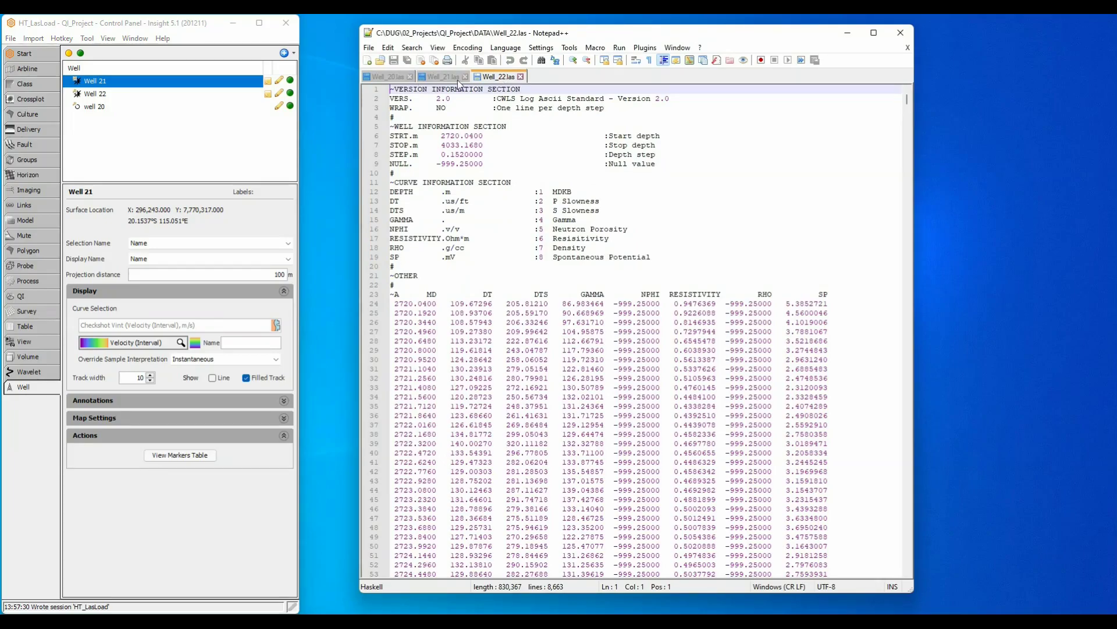
pyautogui.doubleClick(128, 94)
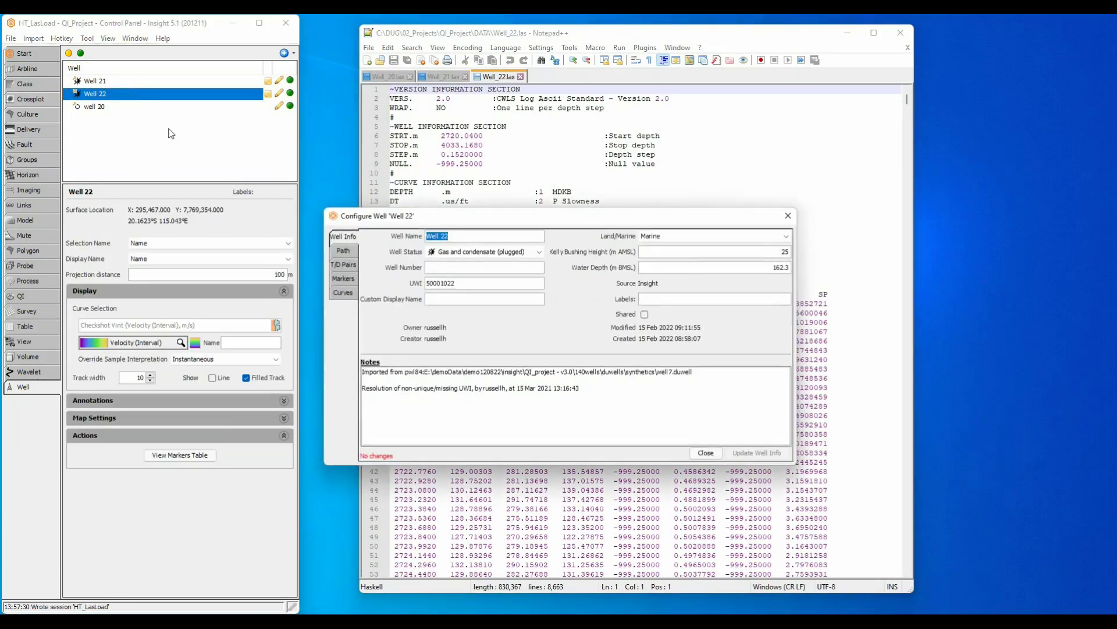
pyautogui.click(343, 293)
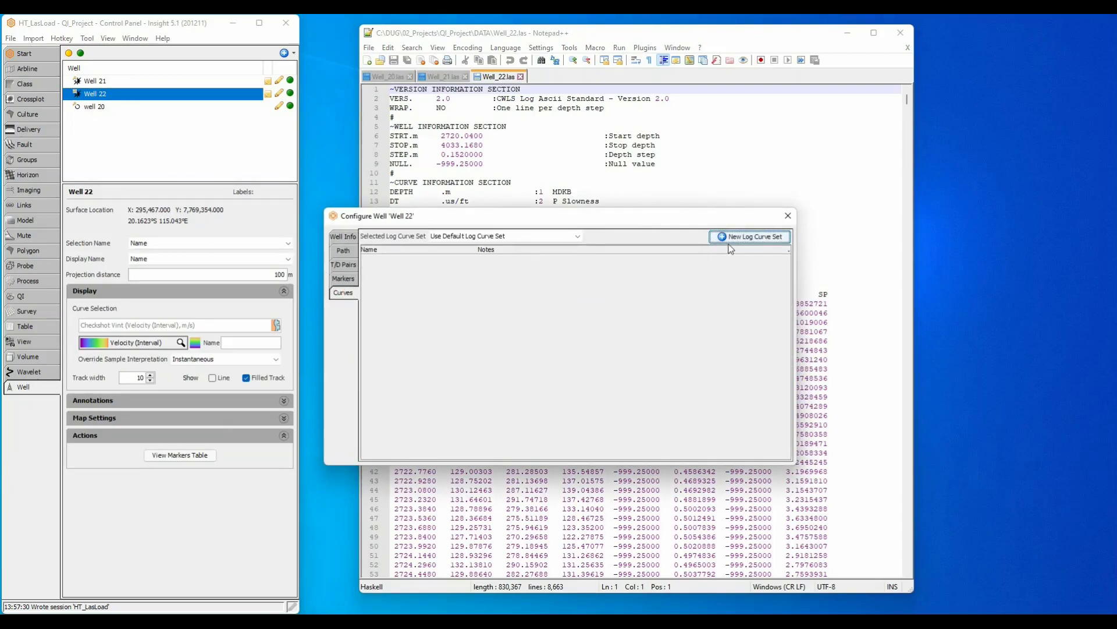
pyautogui.click(742, 236)
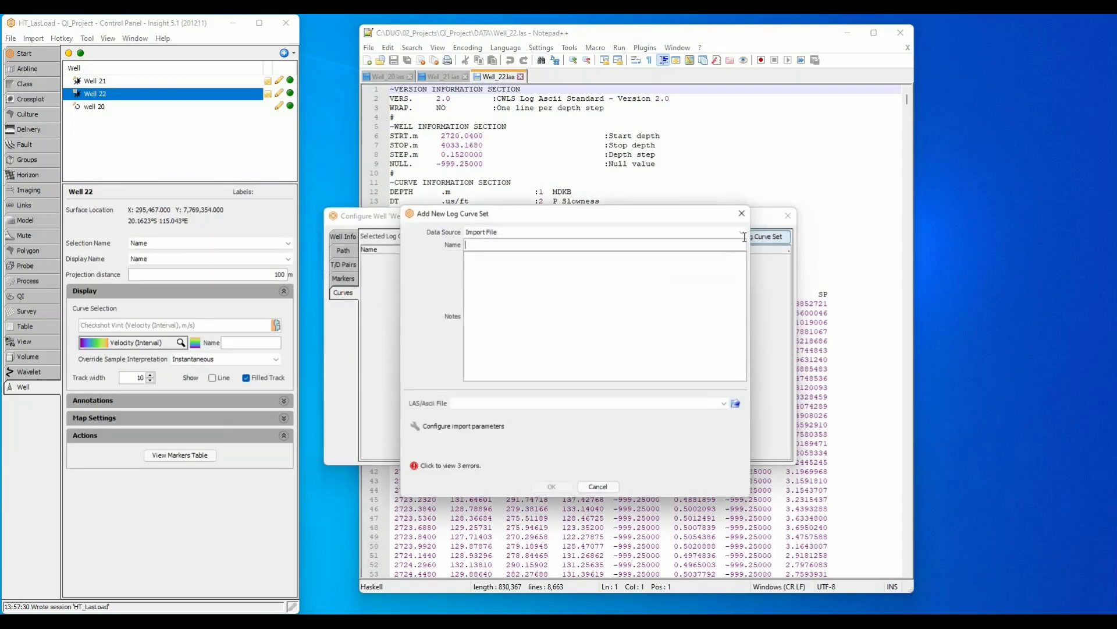
pyautogui.click(736, 403)
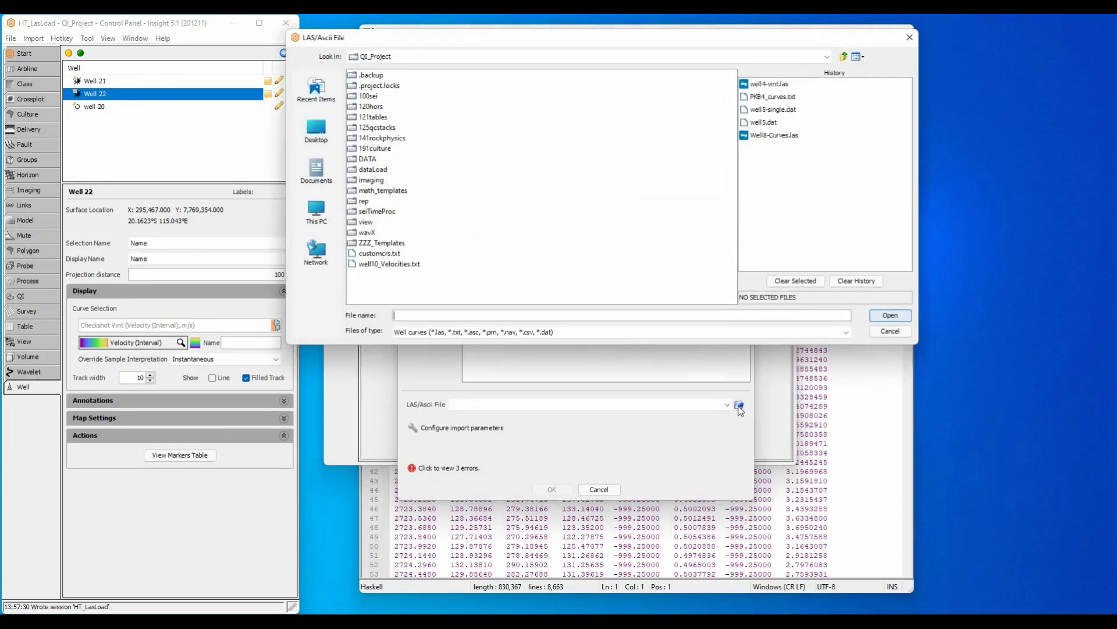
pyautogui.doubleClick(369, 160)
pyautogui.doubleClick(375, 180)
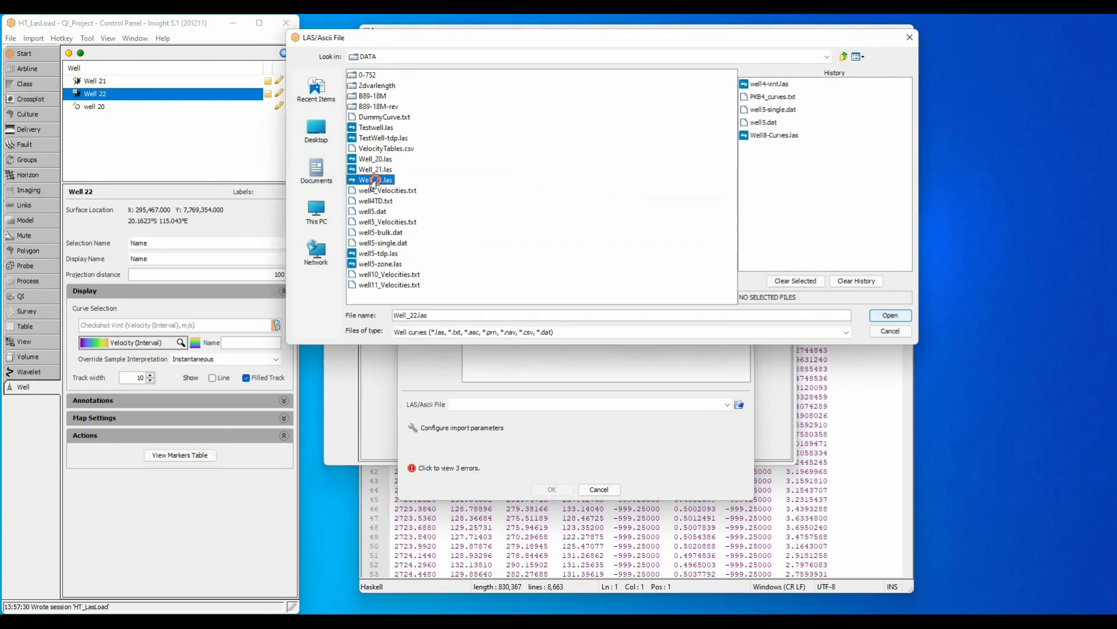
pyautogui.click(537, 489)
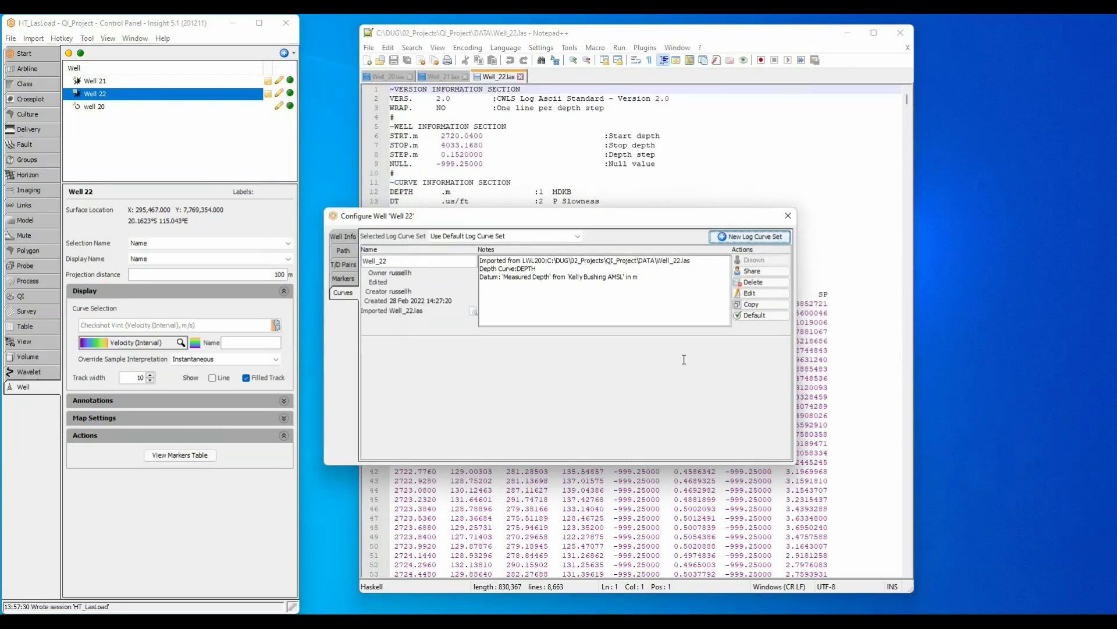
# - Set the NPHI neutron porosity unit to % in the Well_22 log curve set, save it and close the well configuration
pyautogui.click(749, 293)
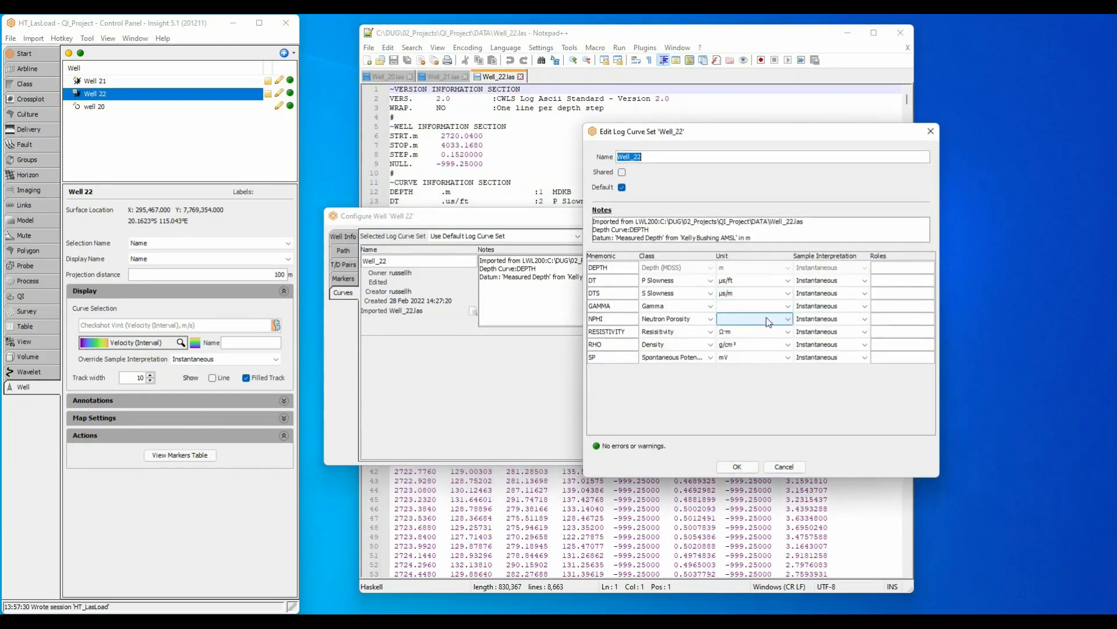
pyautogui.click(768, 321)
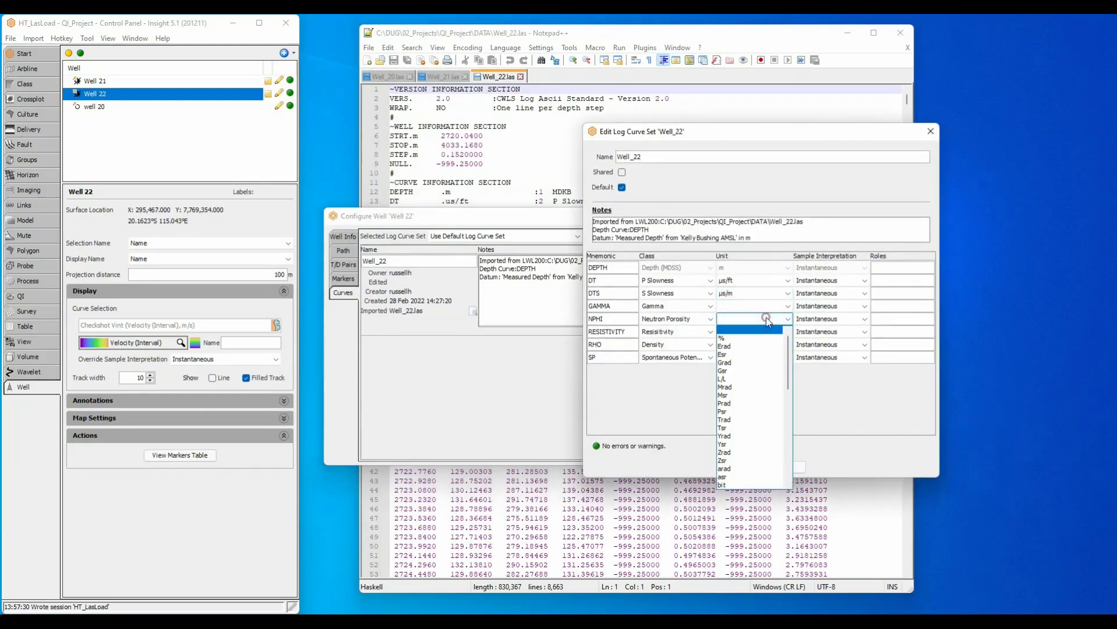
pyautogui.click(743, 344)
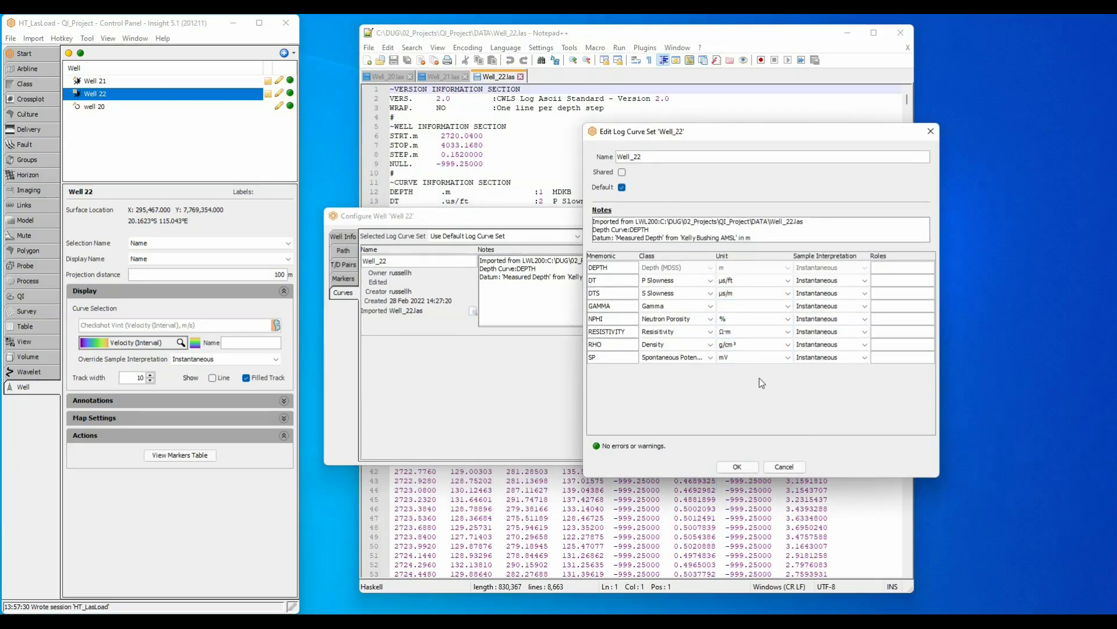
pyautogui.click(737, 466)
pyautogui.click(788, 215)
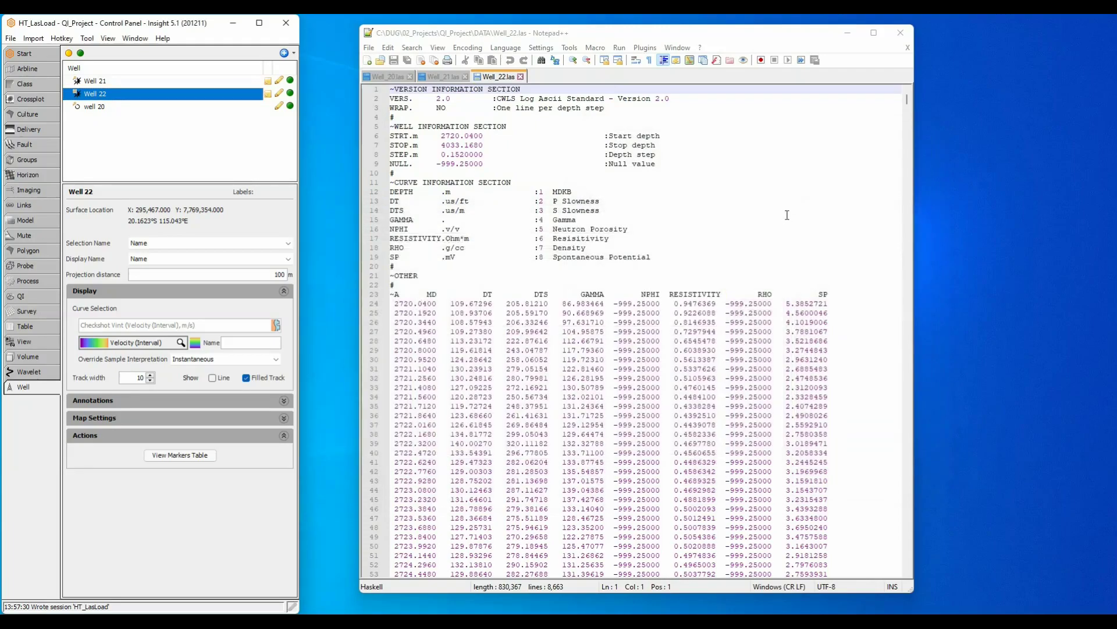